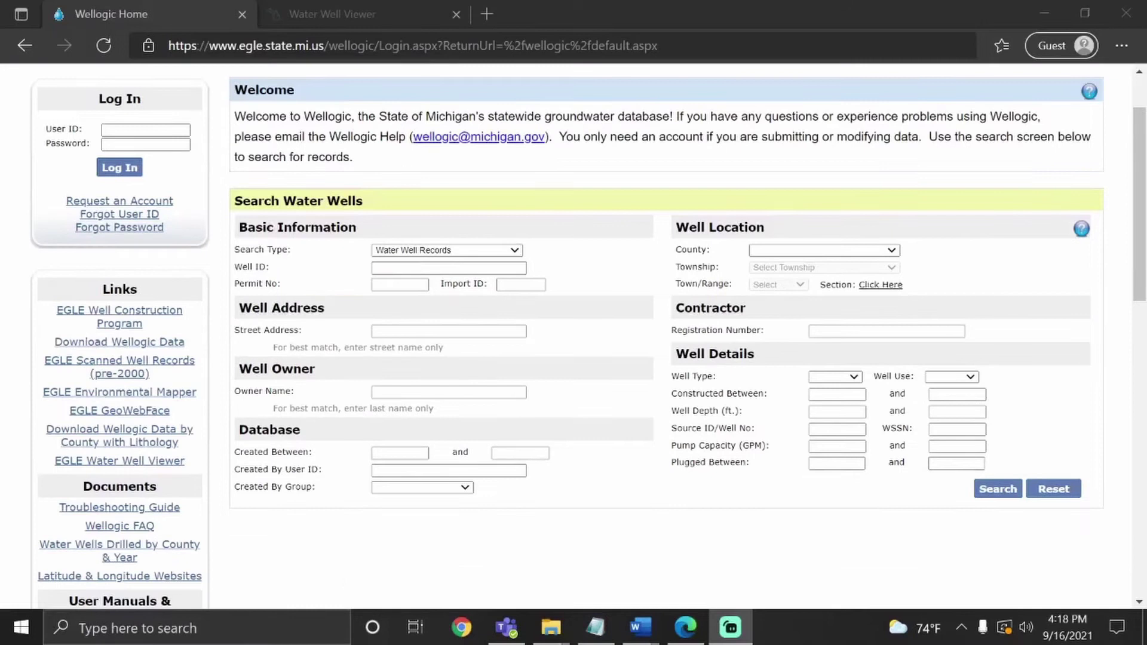
# Set the Wellogic search form to Roscommon County and Denton Township.
pyautogui.click(847, 240)
pyautogui.click(828, 251)
pyautogui.press('r')
pyautogui.press('Return')
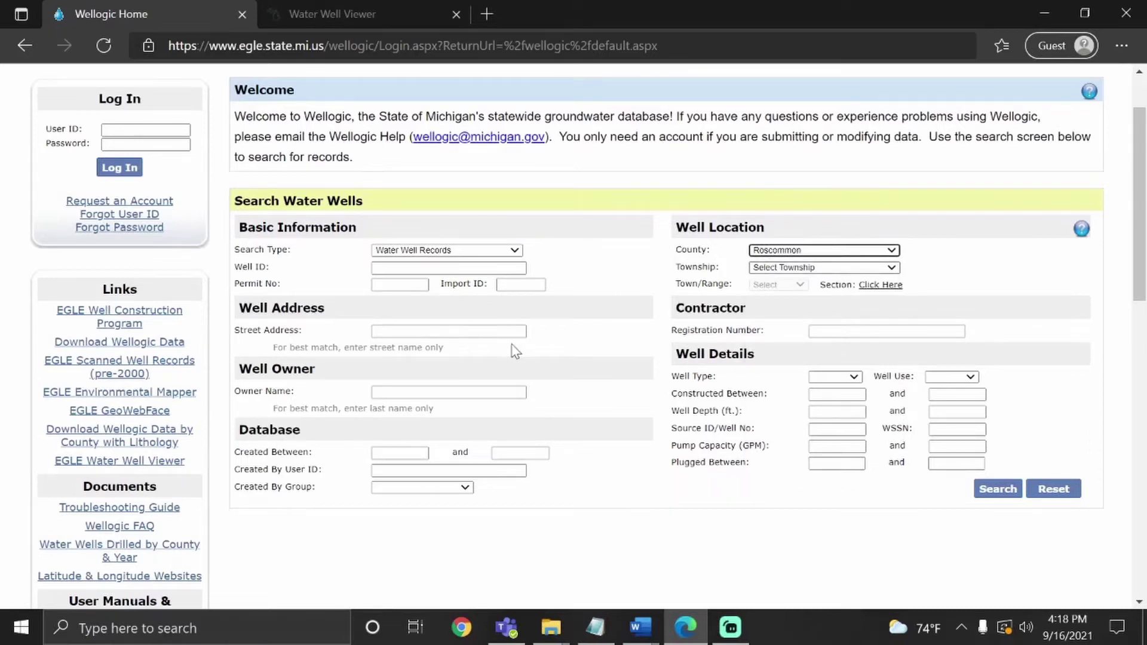
pyautogui.press('Tab')
pyautogui.press('d')
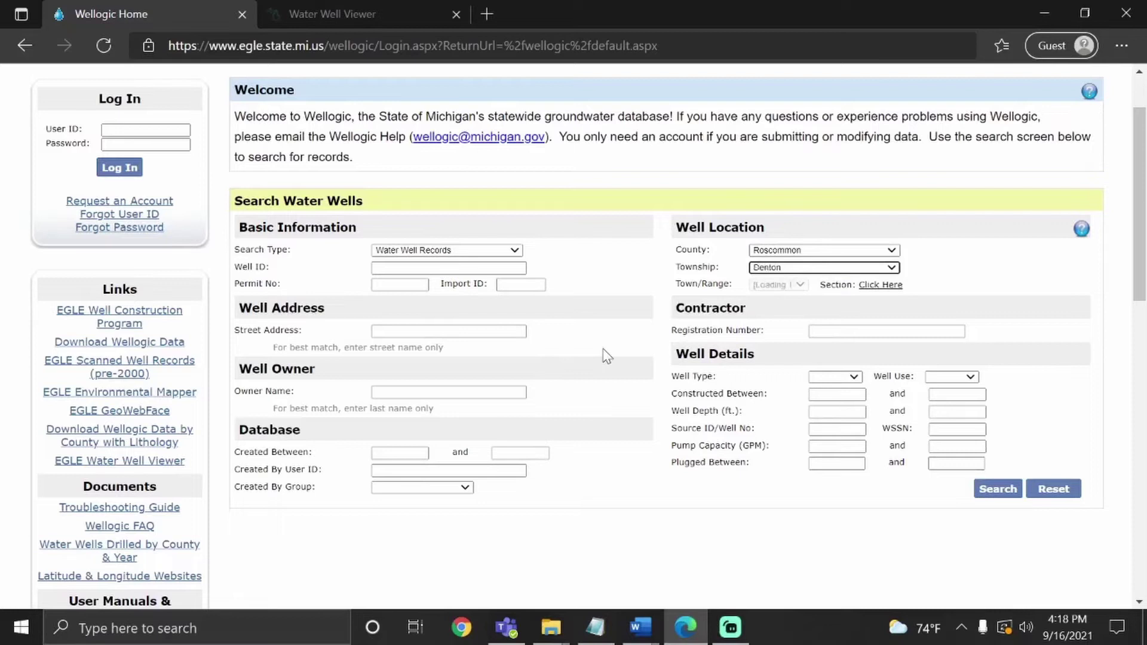
pyautogui.press('Tab')
pyautogui.press('Tab')
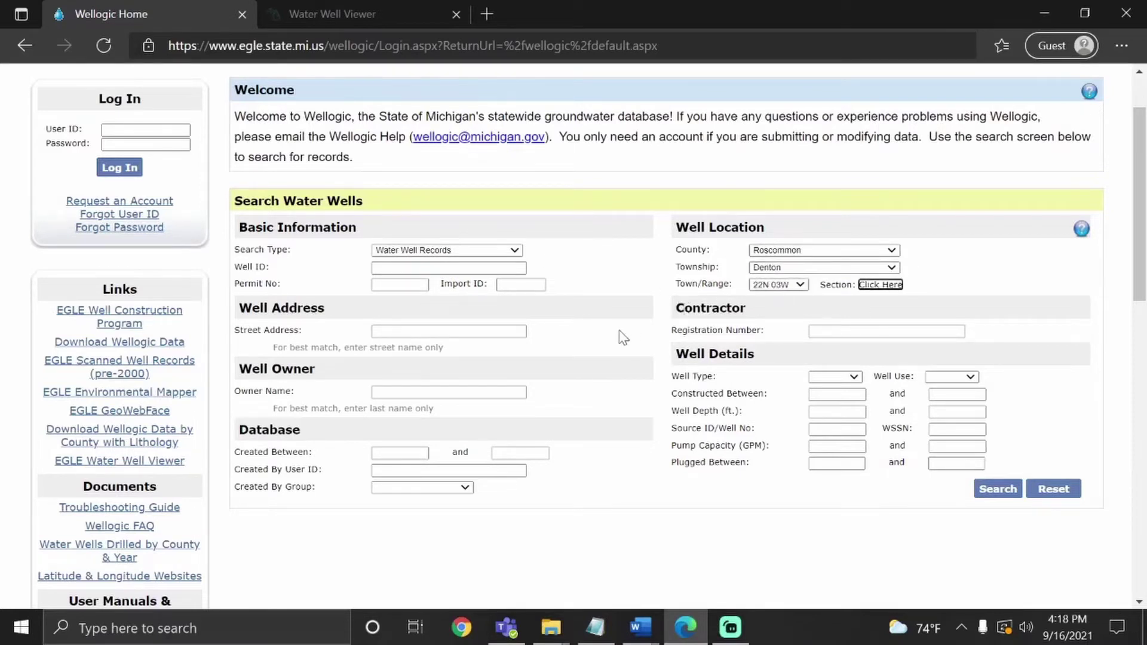
# Search well records with street address 120.
pyautogui.press('Tab')
pyautogui.write('120')
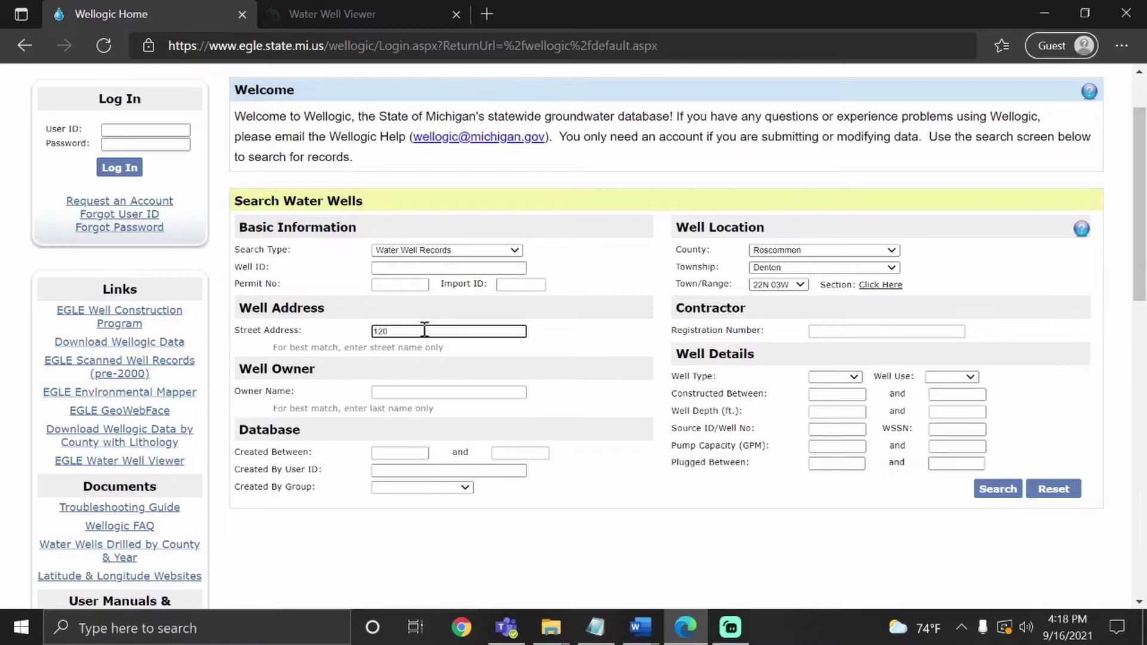
pyautogui.click(999, 488)
pyautogui.scroll(-10, 541, 341)
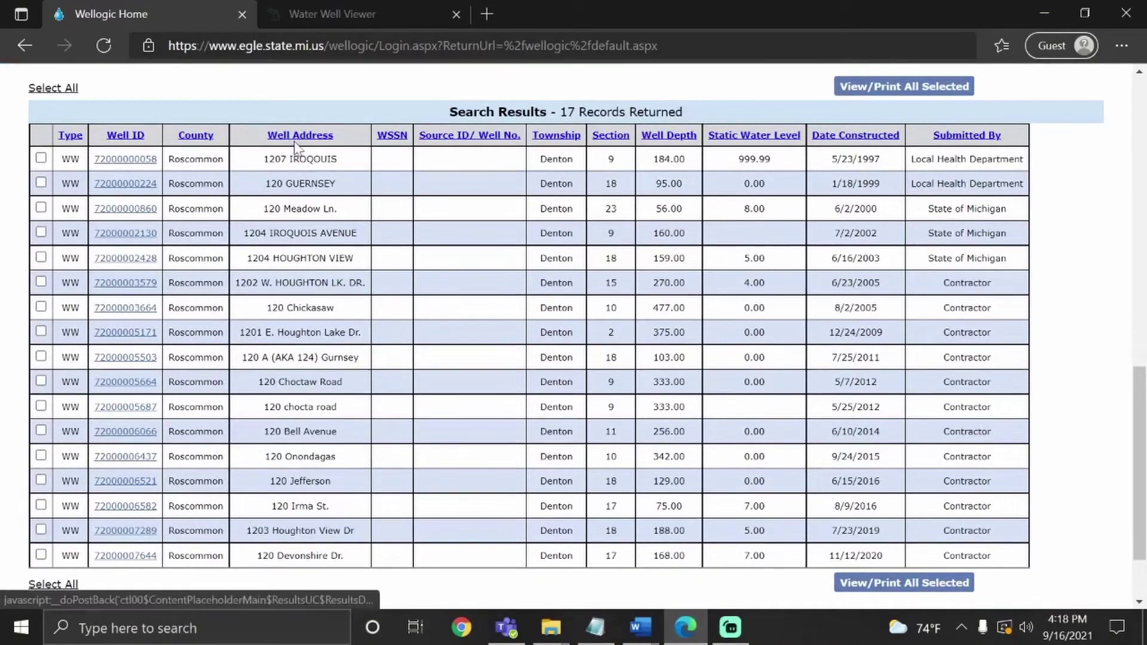
pyautogui.click(320, 139)
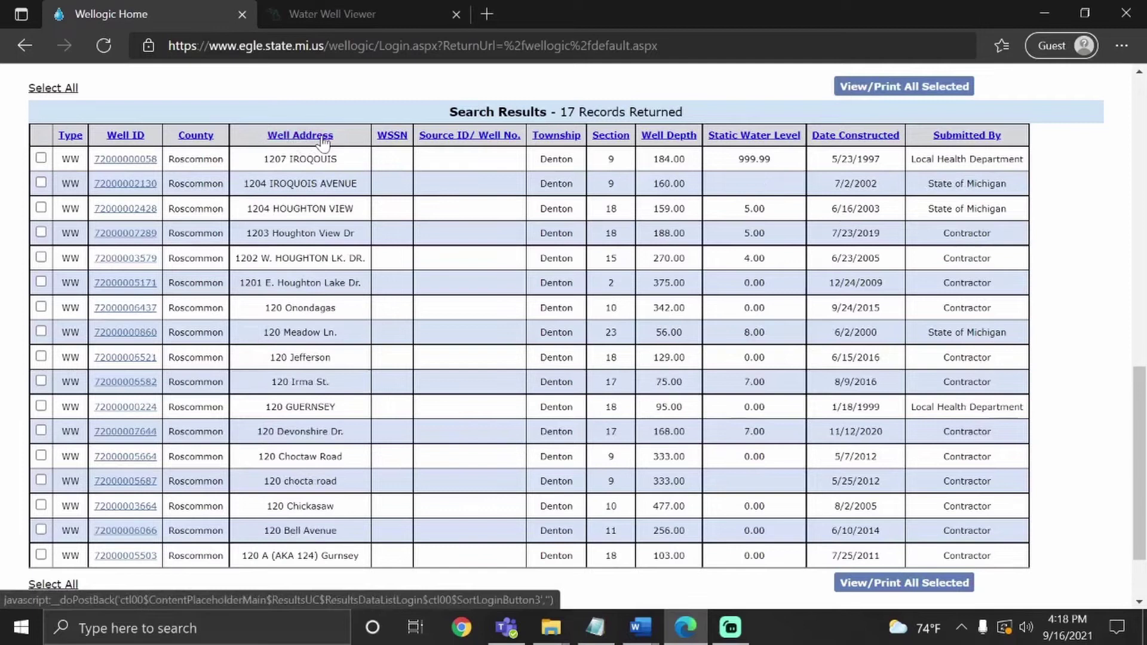
pyautogui.click(320, 139)
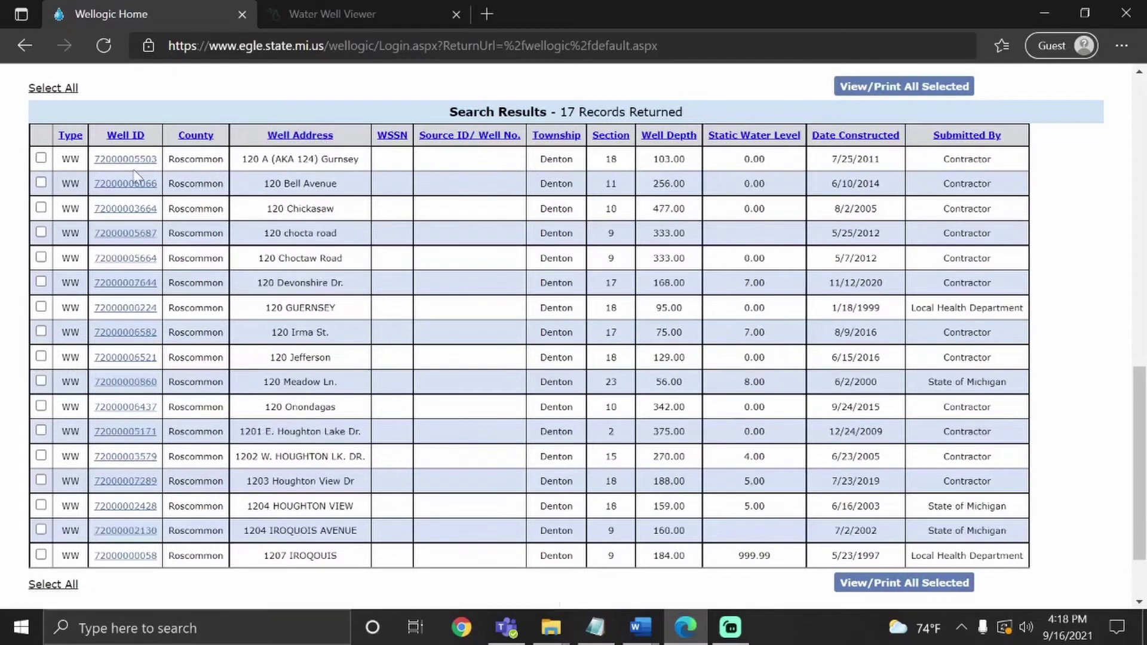
pyautogui.moveTo(251, 185); pyautogui.dragTo(341, 192)
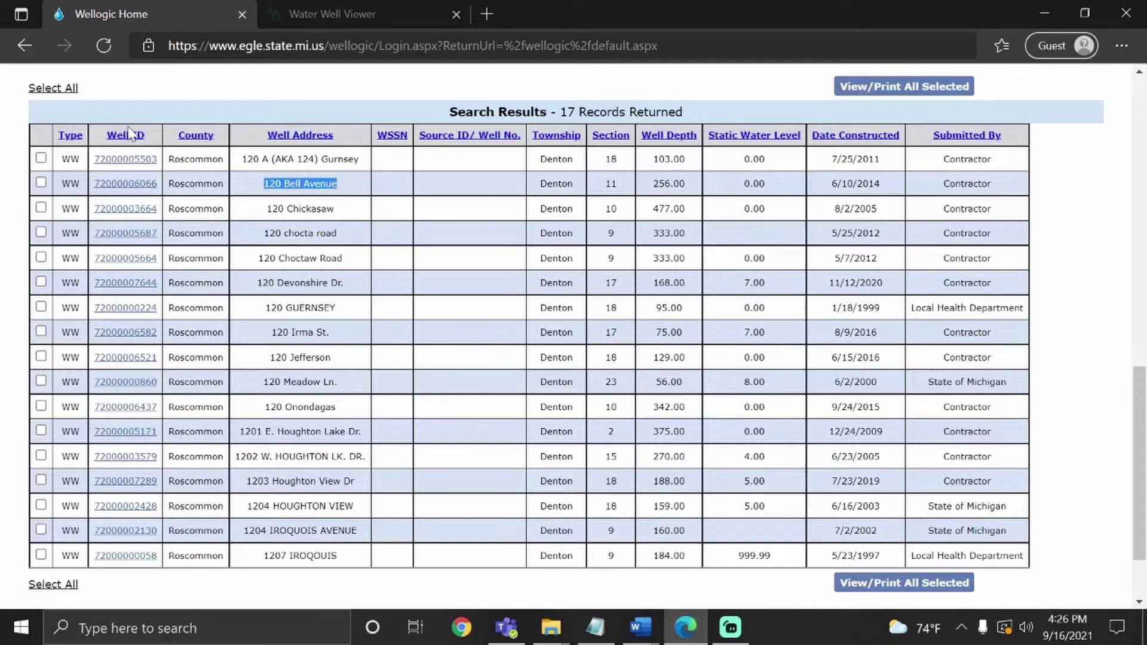
pyautogui.click(133, 189)
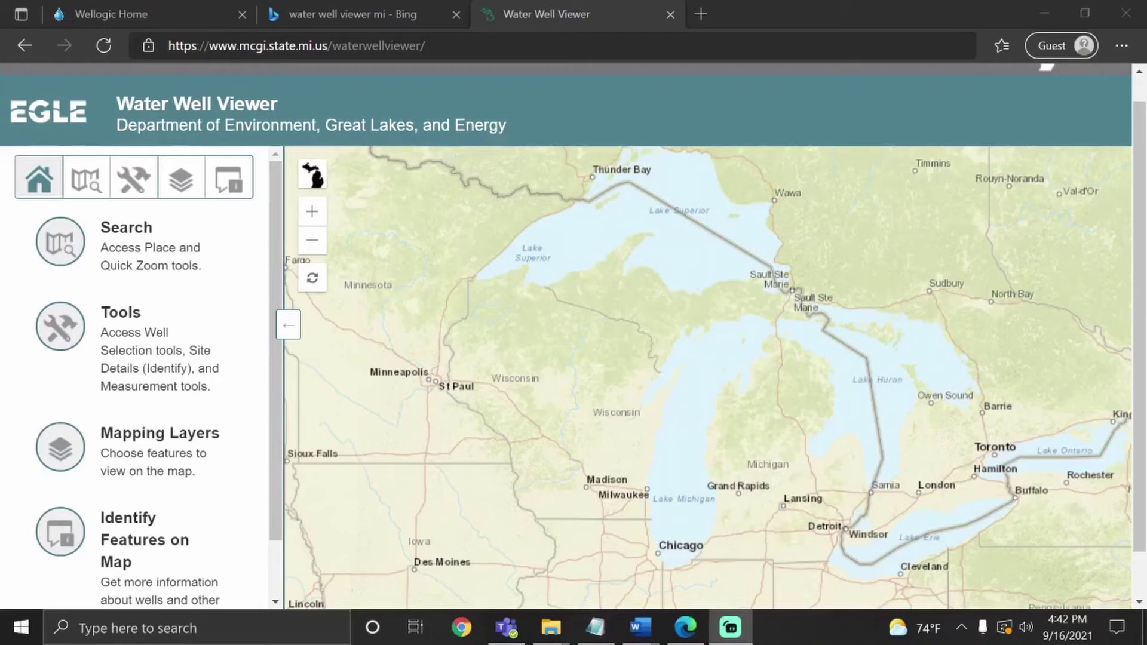
pyautogui.click(90, 178)
pyautogui.click(113, 307)
pyautogui.write('120 bell ')
pyautogui.write('avenue')
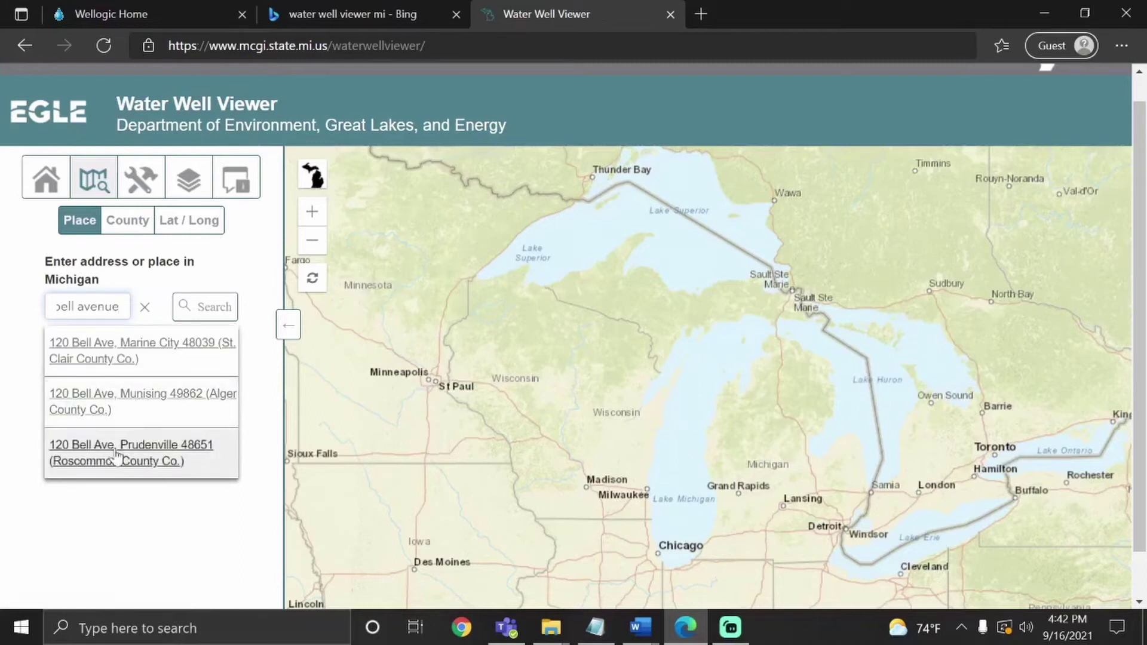
pyautogui.click(150, 459)
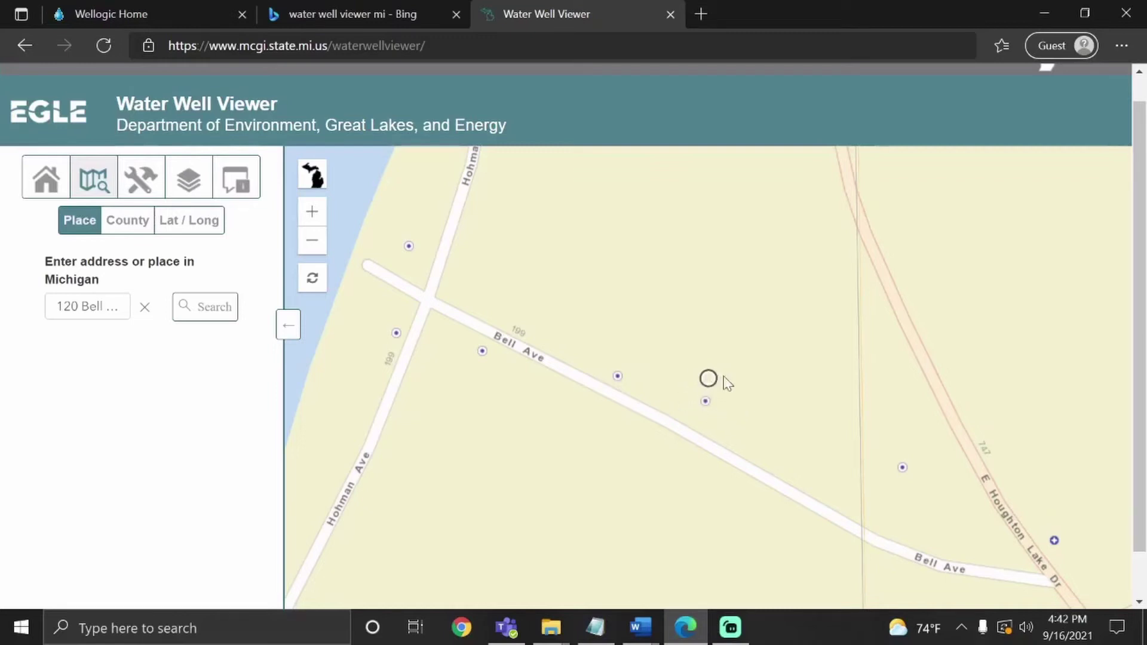
# Switch the base map to Aerial and turn on and expand Environmental Layers.
pyautogui.click(190, 183)
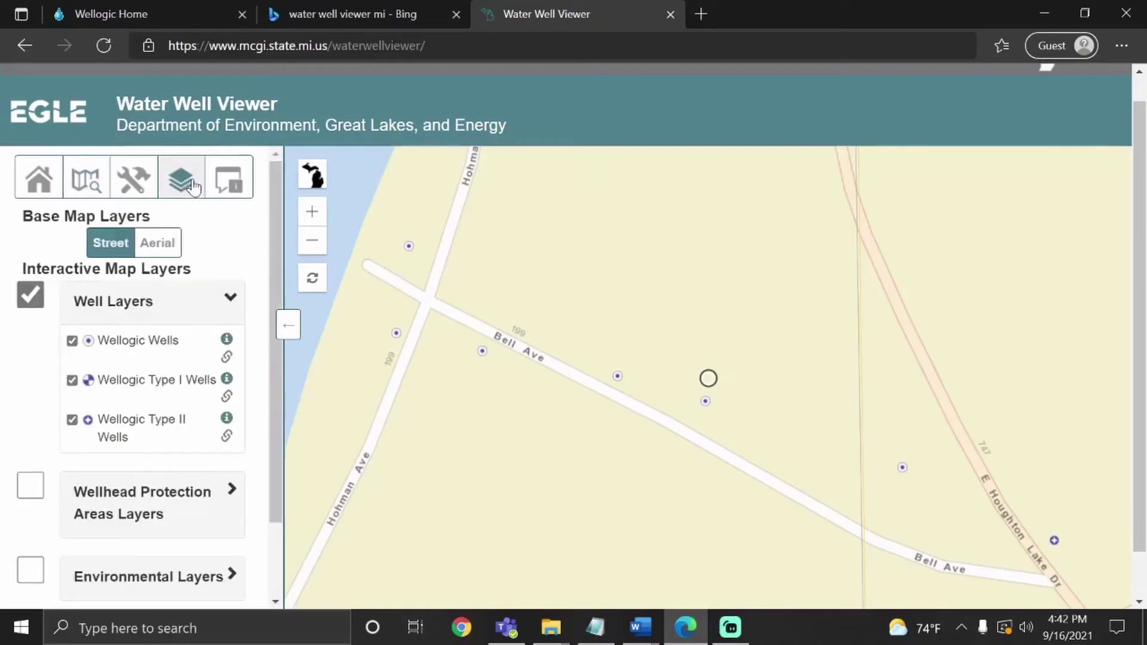
pyautogui.click(157, 242)
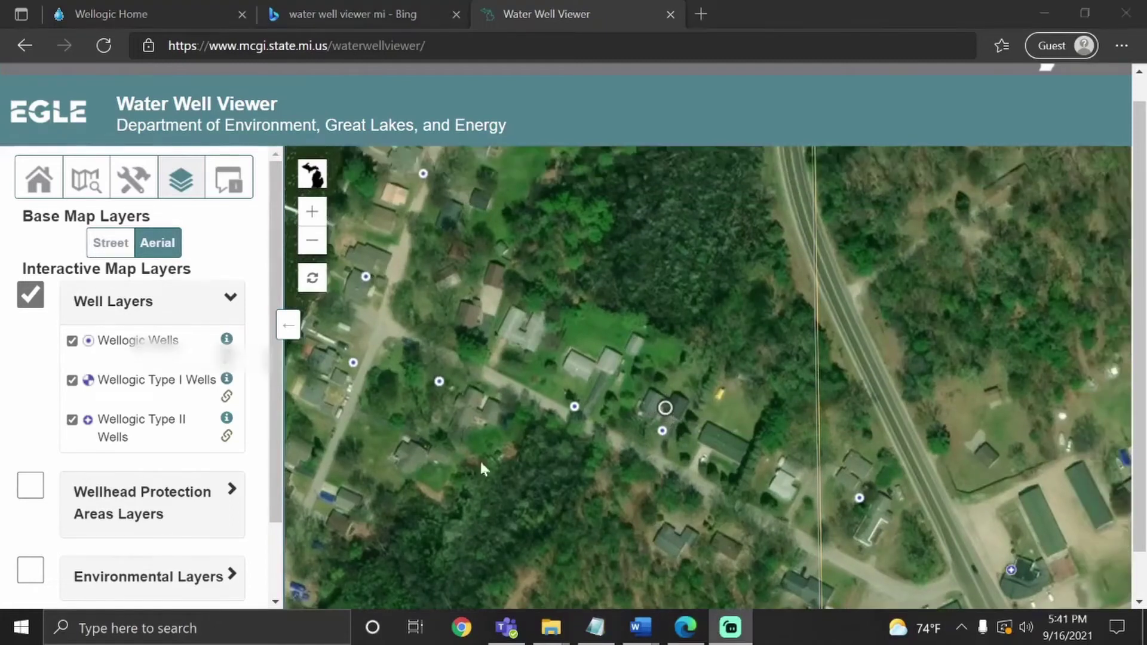
pyautogui.click(30, 578)
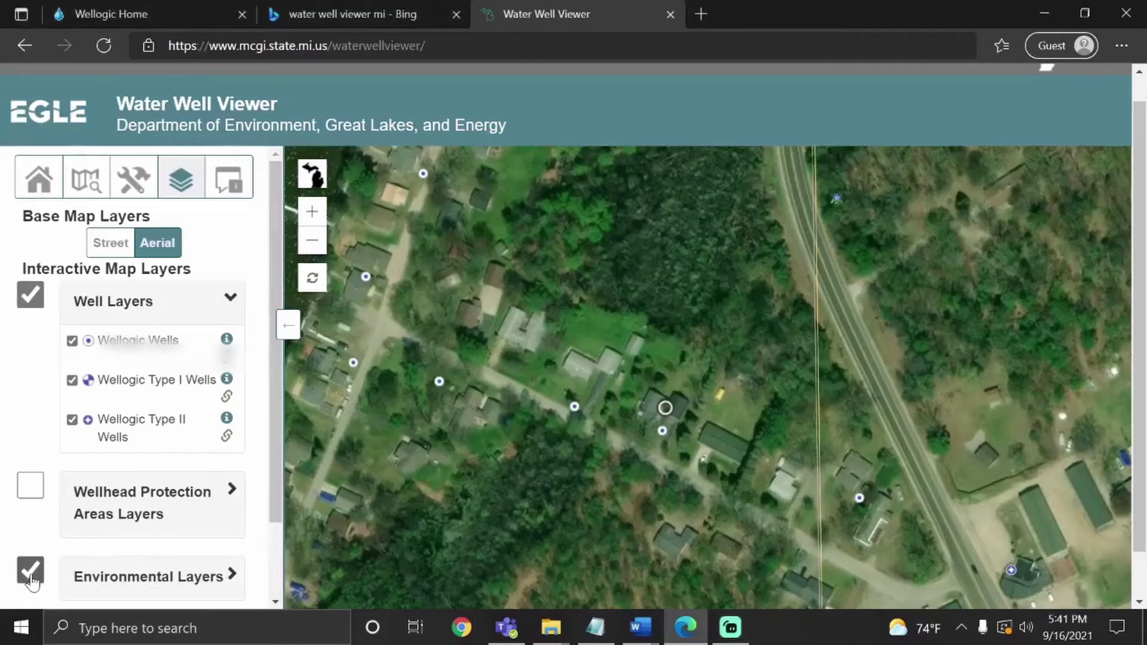
pyautogui.click(227, 579)
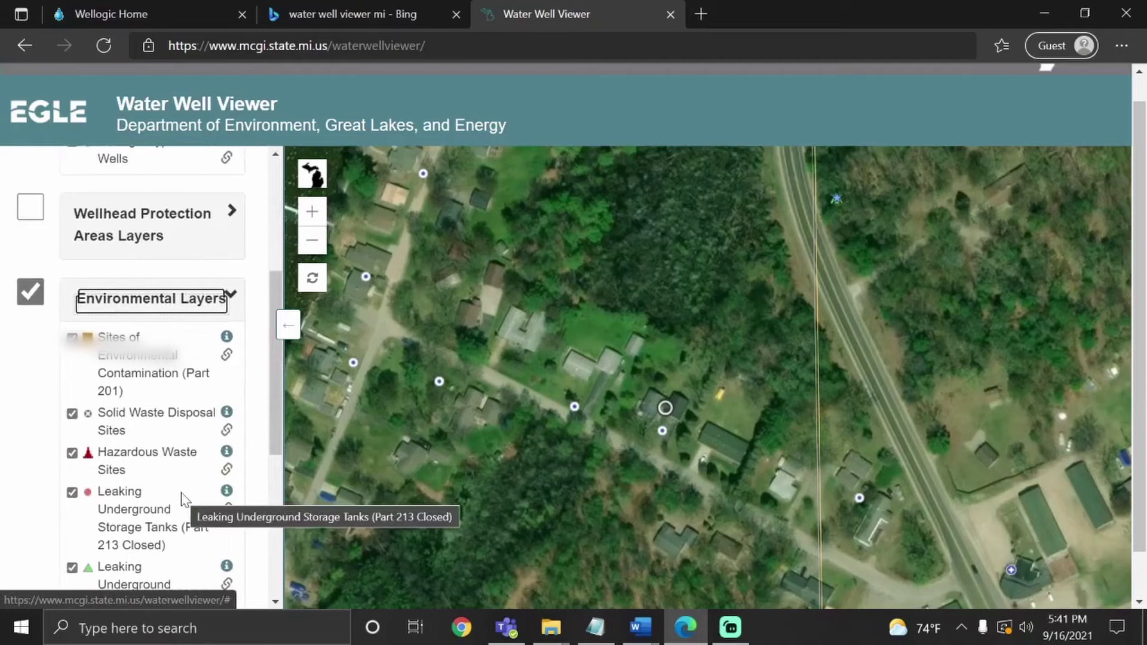
pyautogui.scroll(-1, 183, 500)
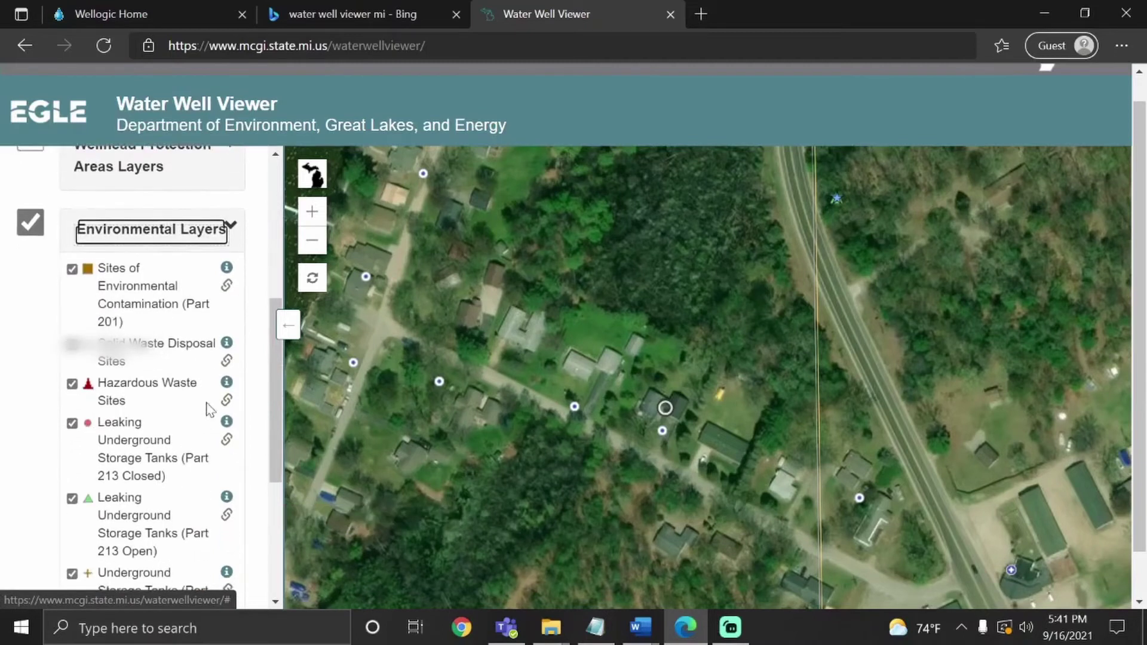
pyautogui.moveTo(826, 217); pyautogui.dragTo(792, 261)
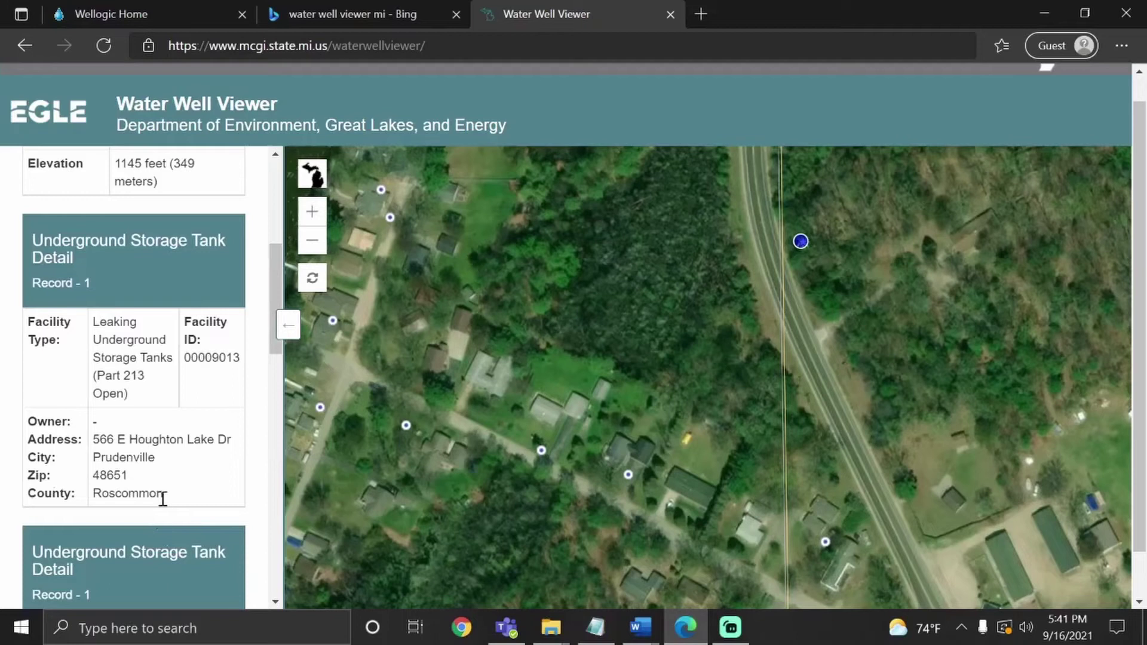
pyautogui.scroll(-3, 162, 499)
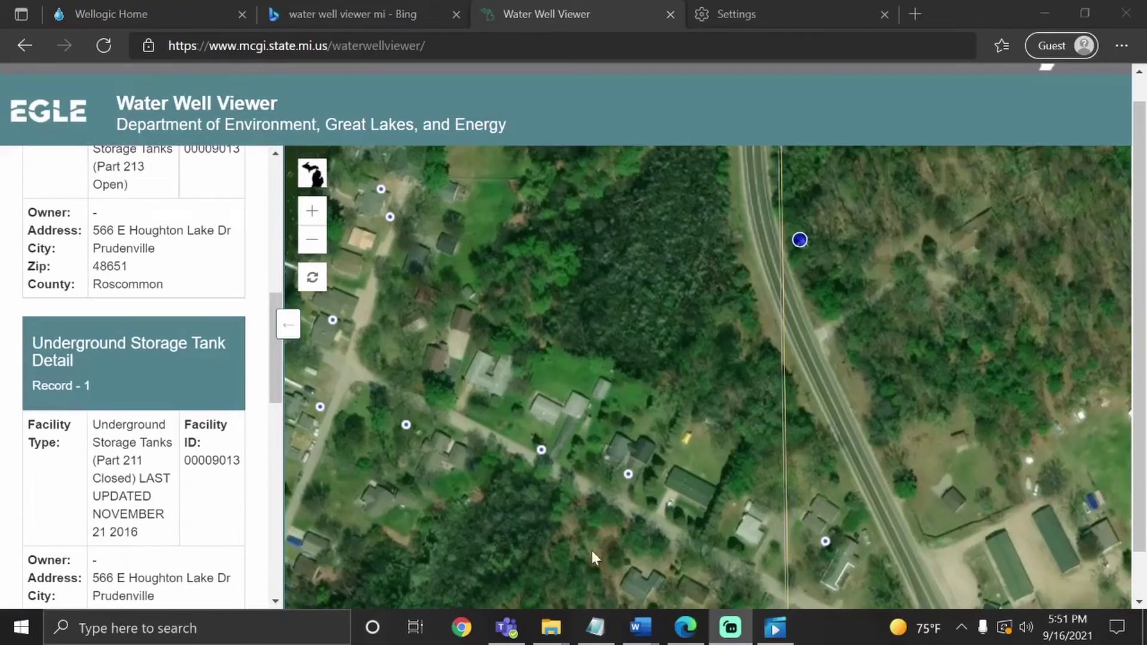
pyautogui.click(634, 448)
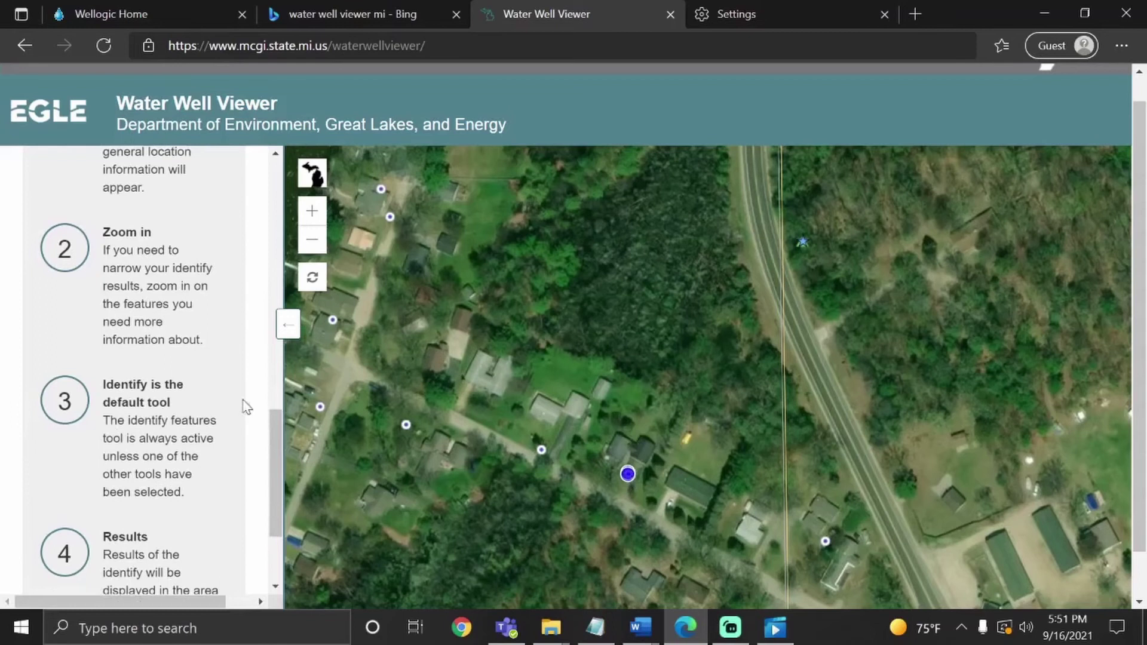
pyautogui.scroll(-1, 183, 490)
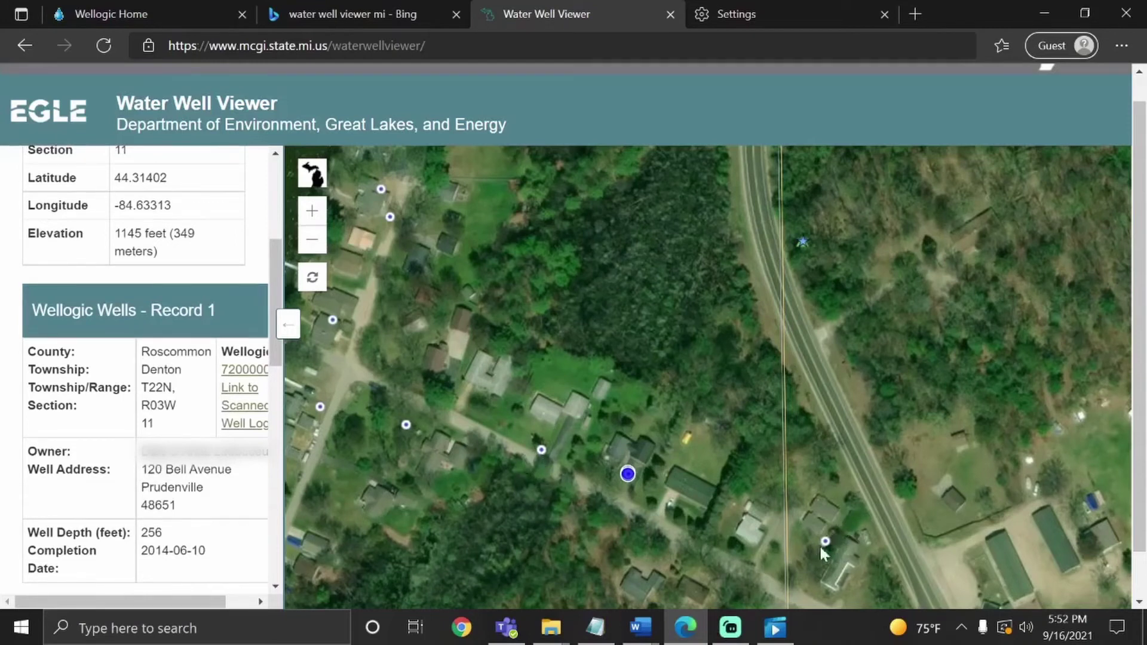
pyautogui.click(241, 376)
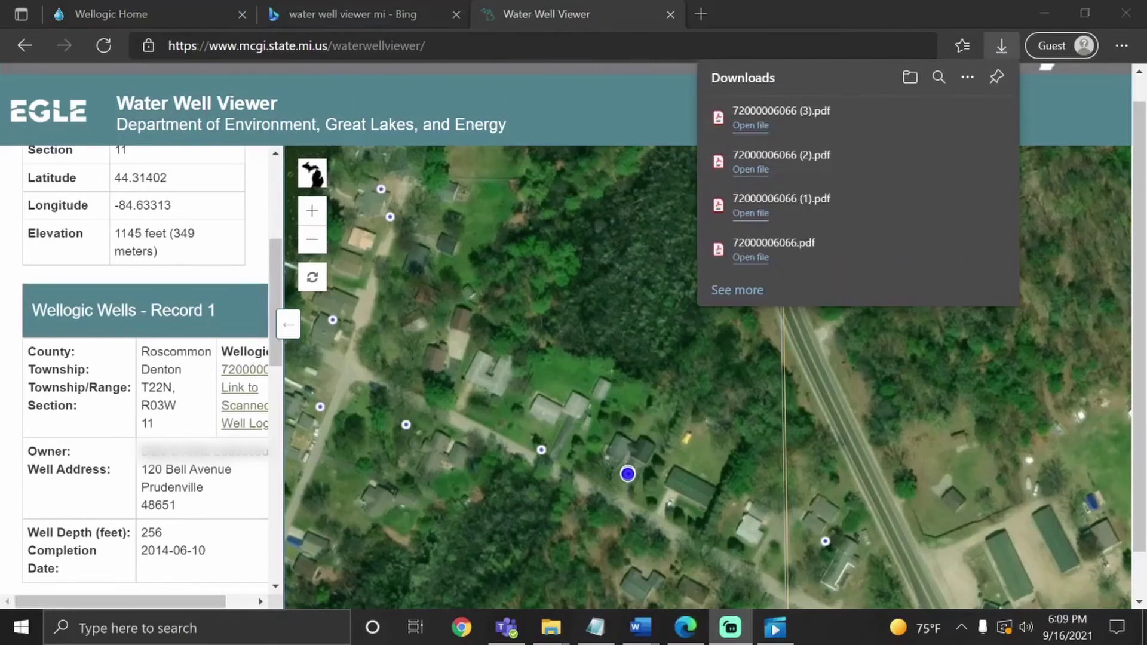
pyautogui.click(765, 124)
pyautogui.click(764, 124)
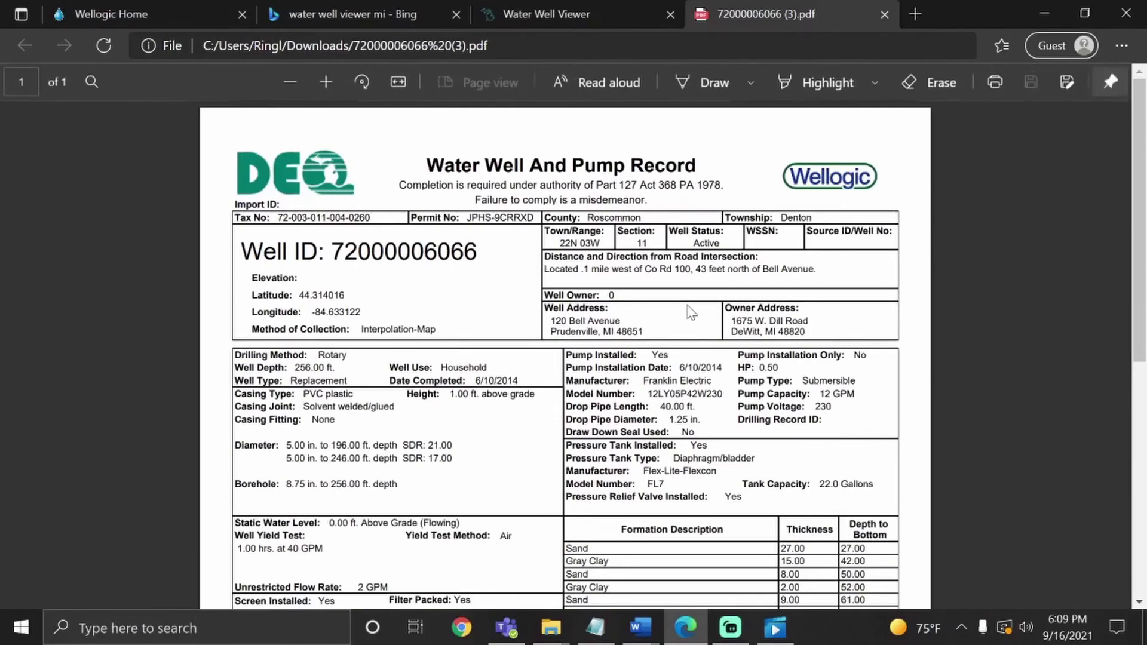